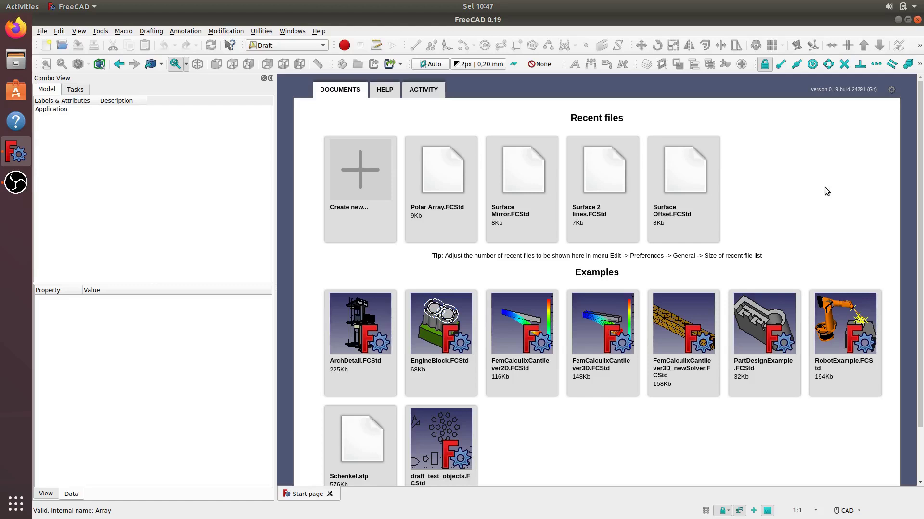
Step: Create a new Unnamed document, narrow the Combo View, and keep the Draft workbench active
click(363, 176)
drag(274, 174, 154, 174)
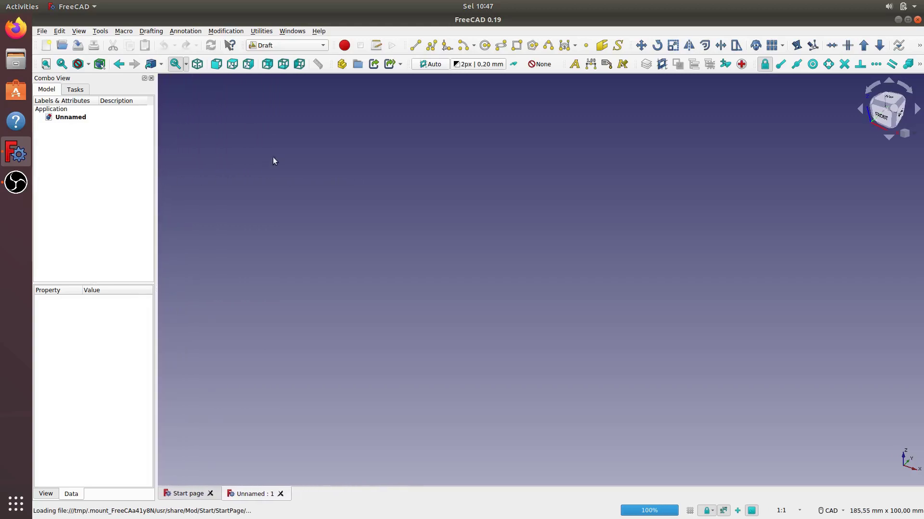
click(320, 45)
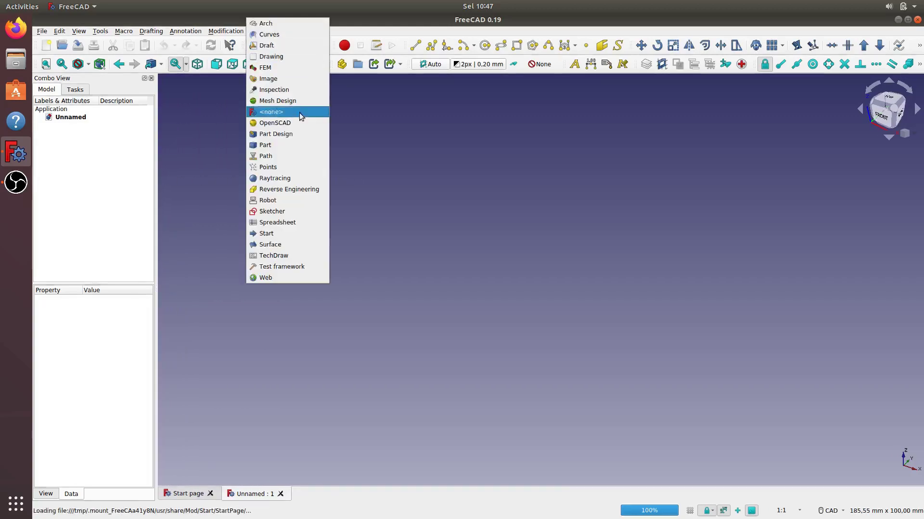
click(290, 50)
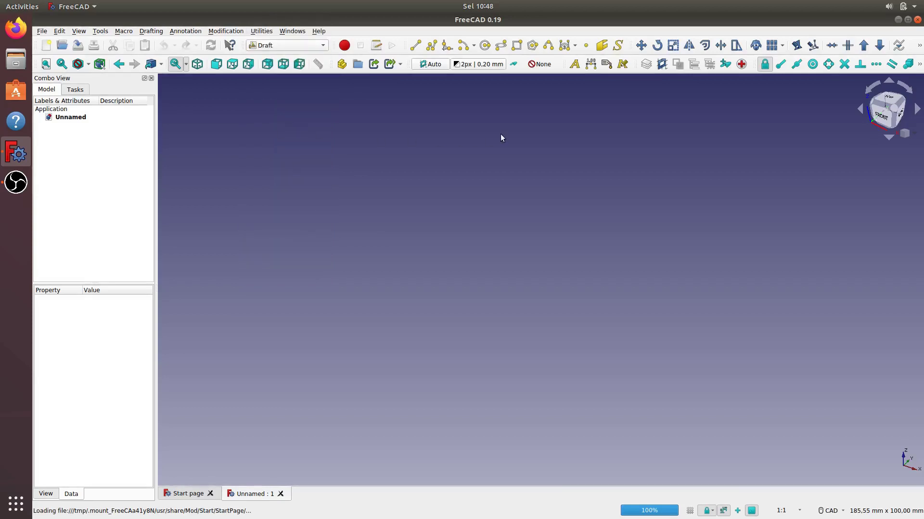
Step: Draw a two-point Draft rectangle roughly 15.6 × 9.3 mm on the grid
click(516, 47)
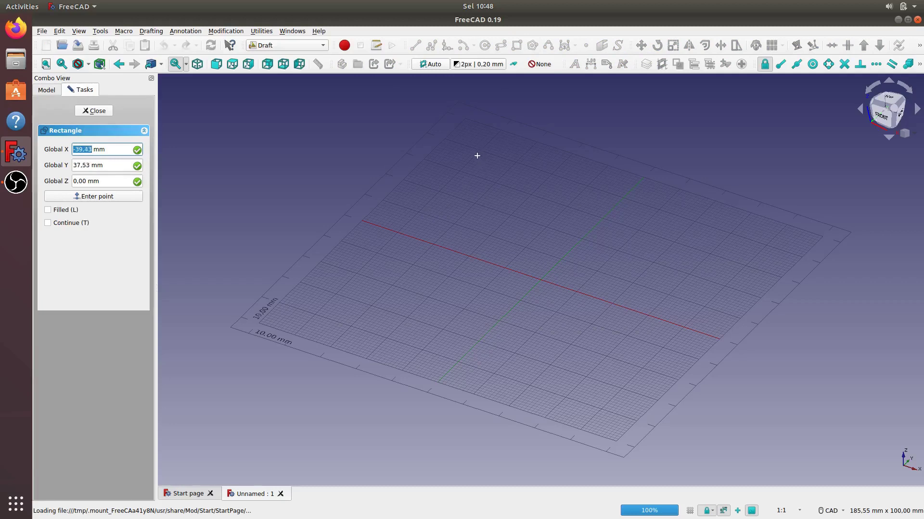
click(476, 155)
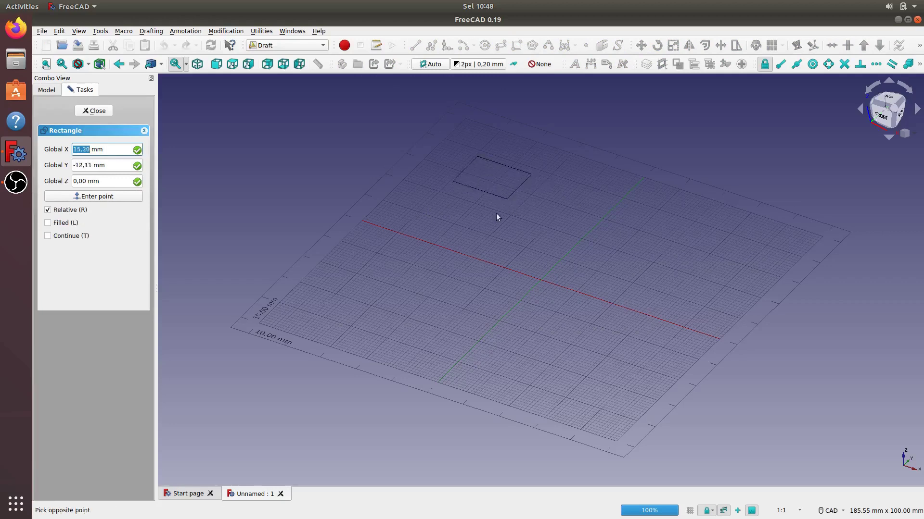
click(512, 192)
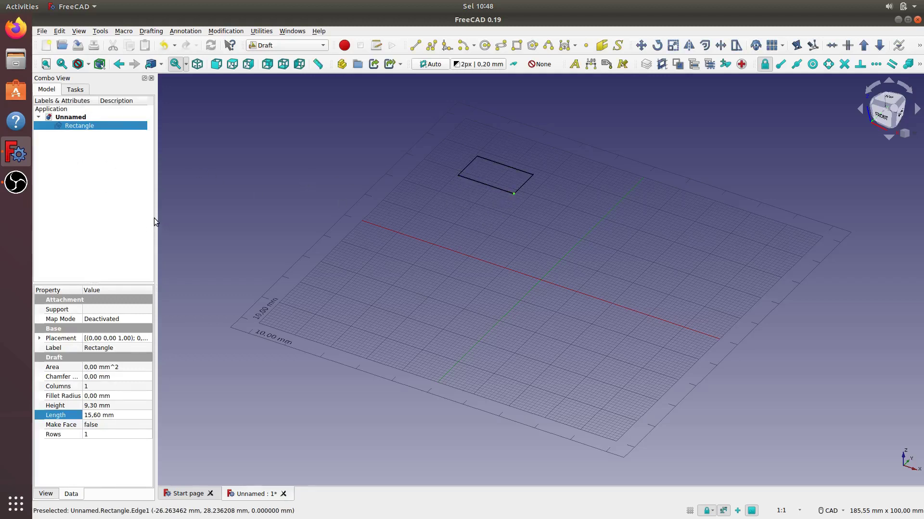
Step: Set the rectangle's Placement position to X -40 mm, Y 30 mm, Z 0 mm
drag(154, 217, 283, 217)
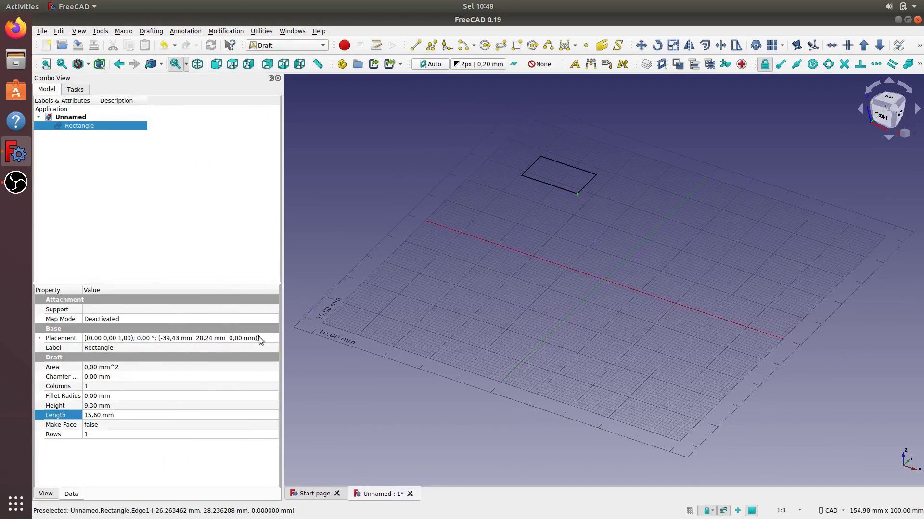
click(270, 340)
click(273, 341)
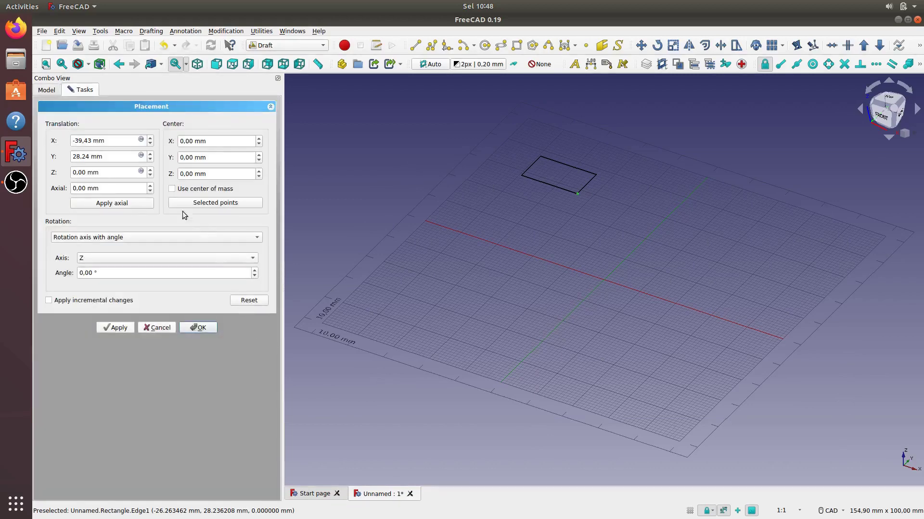
drag(110, 140, 76, 141)
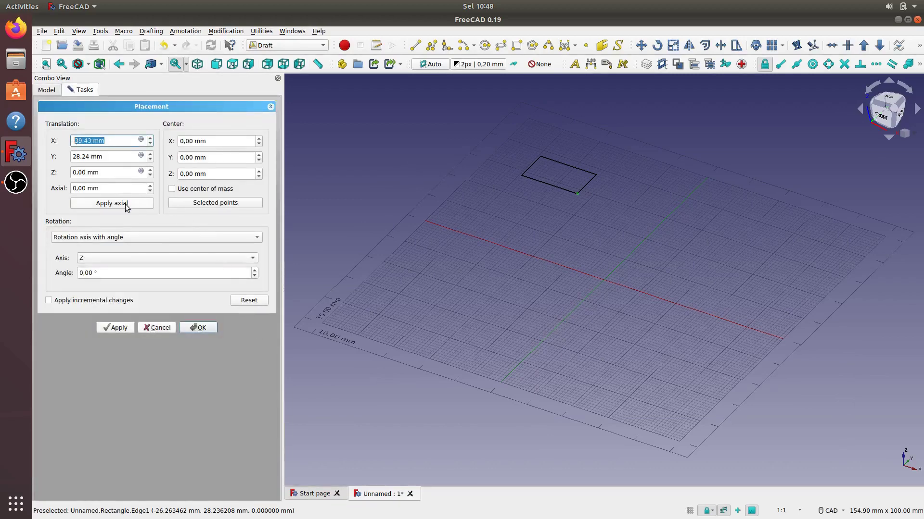
text(40)
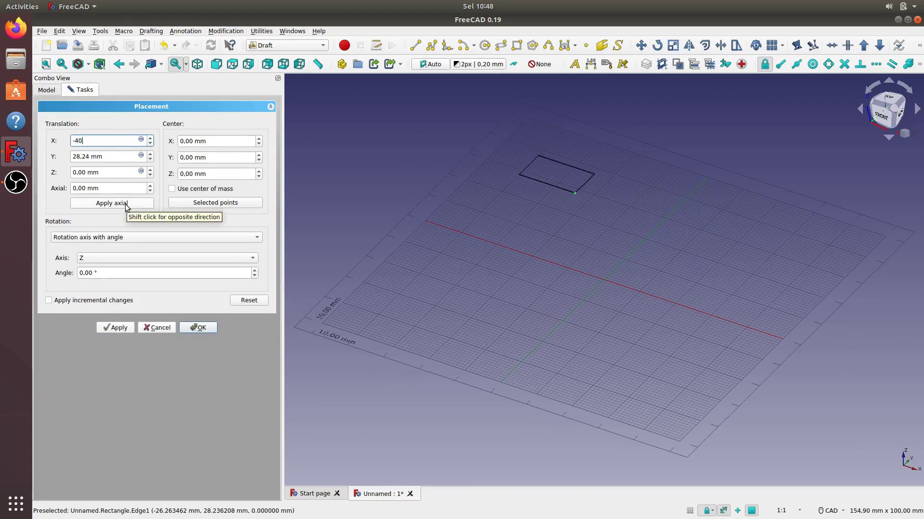
key(Tab)
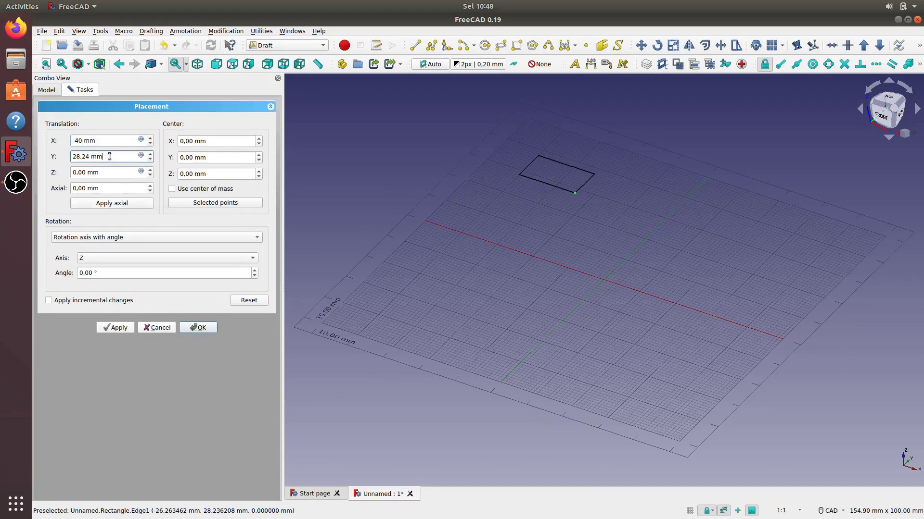
text(3)
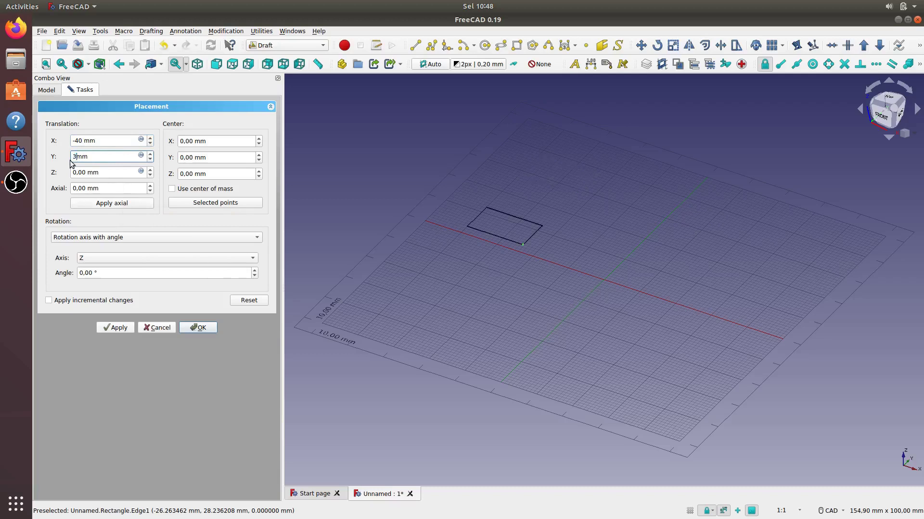
text(0)
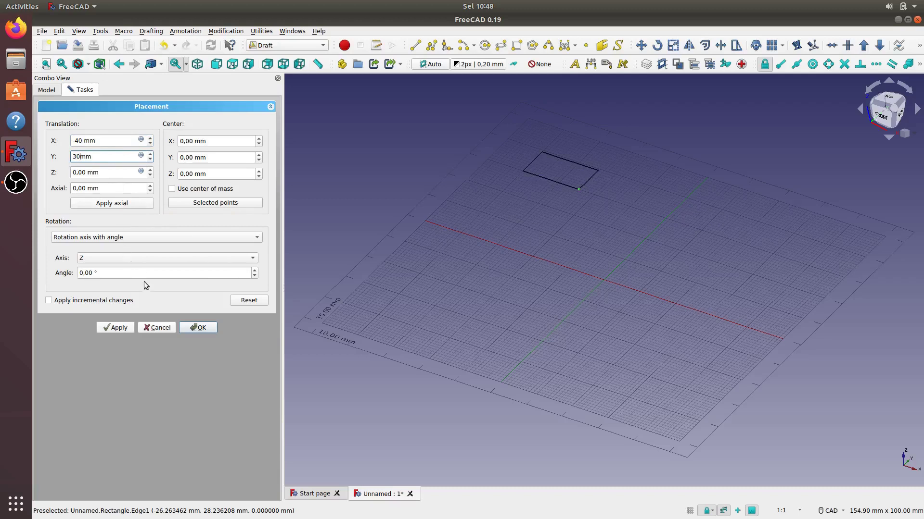
click(194, 329)
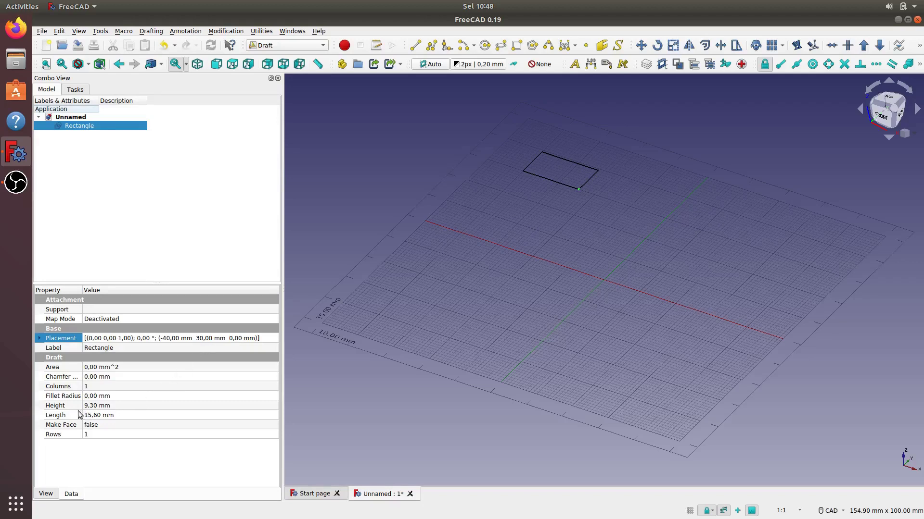
Step: Set the rectangle's Height to 10 mm and Length to 15 mm, then reselect it
click(91, 409)
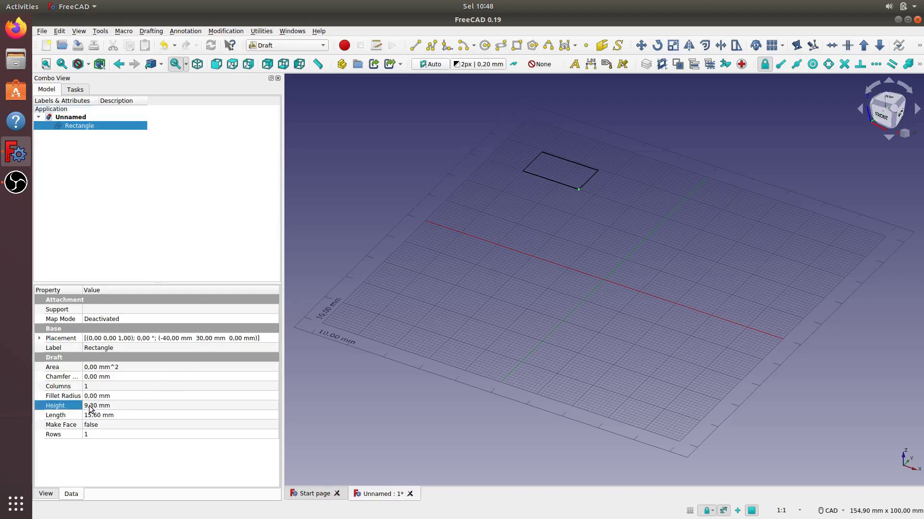
text(1)
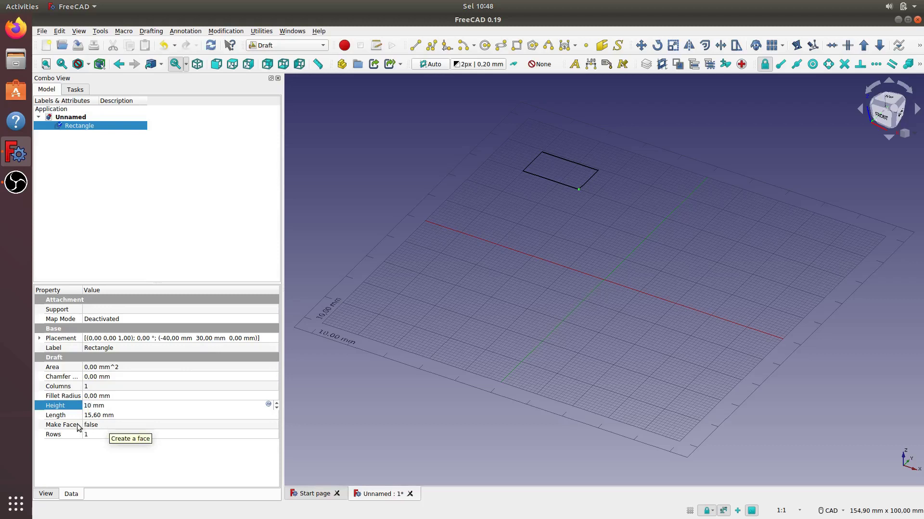
click(91, 415)
text(1)
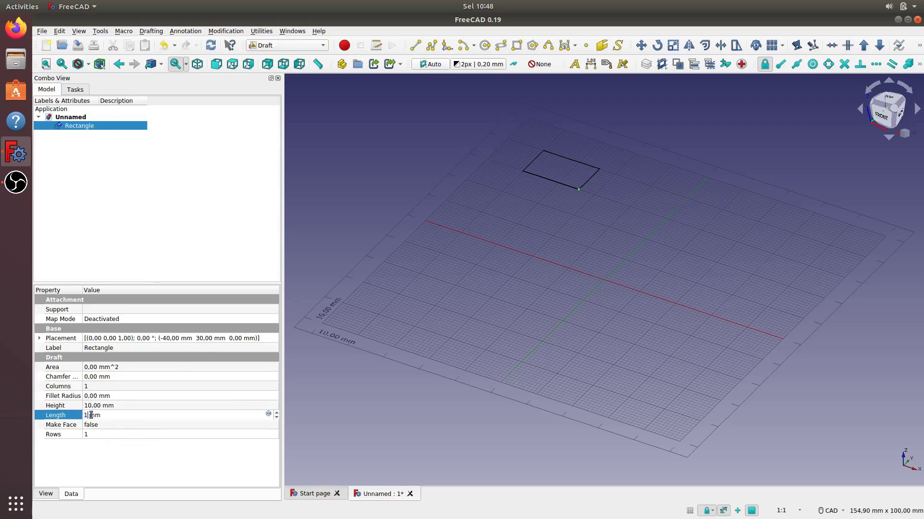
text(5)
click(372, 392)
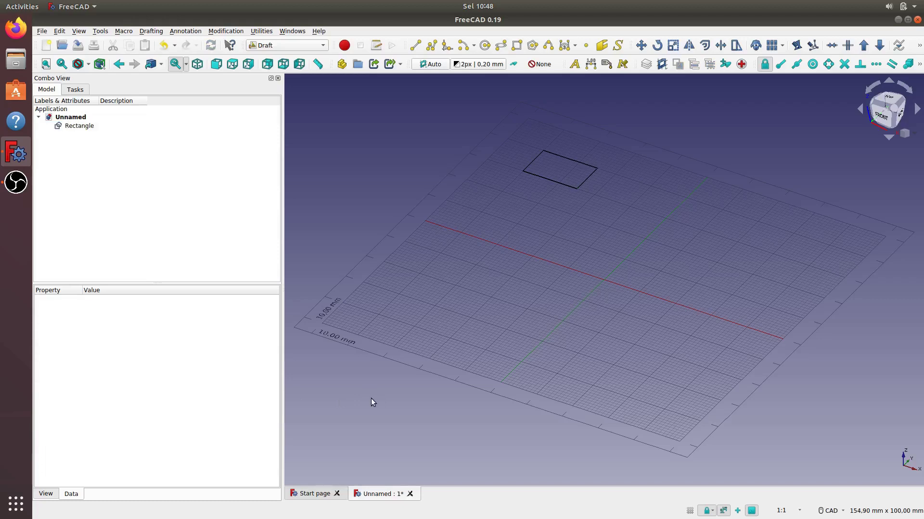
click(82, 127)
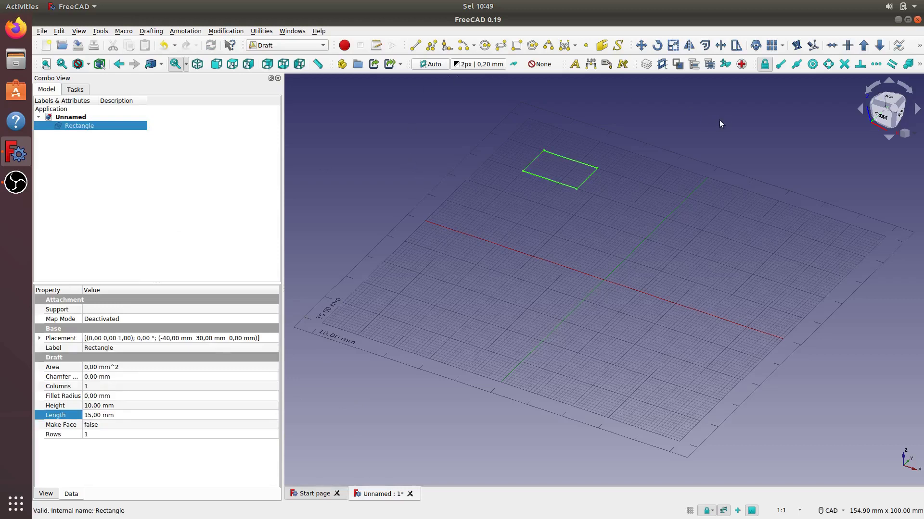
Step: Start an orthogonal Array of the rectangle with 3 elements in X and 2 in Y
click(782, 45)
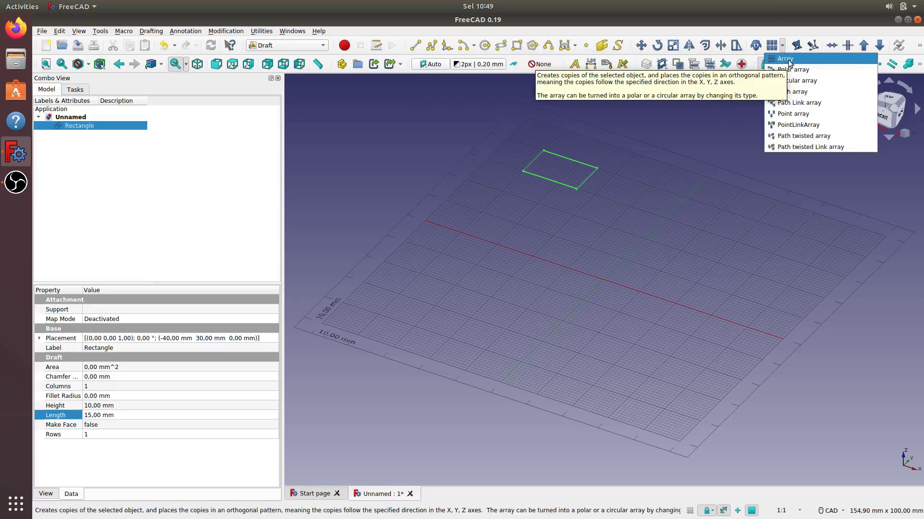
click(785, 59)
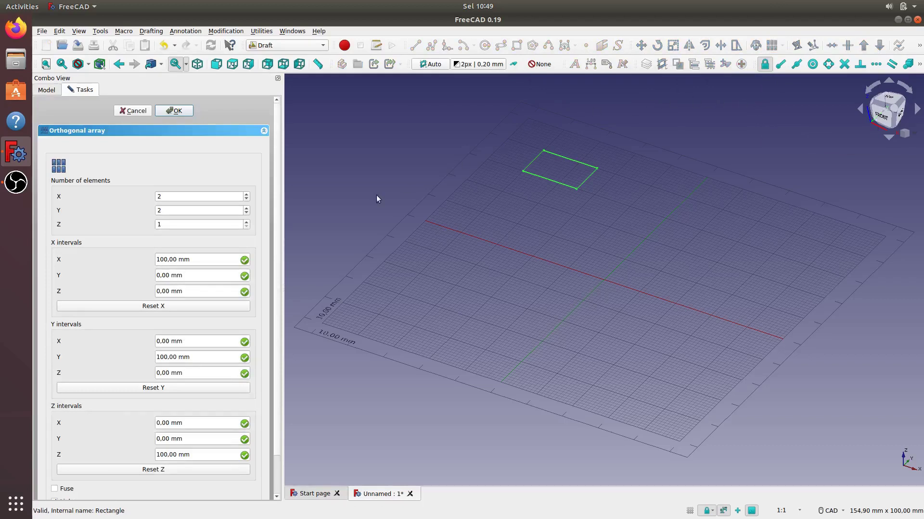
drag(167, 199, 155, 199)
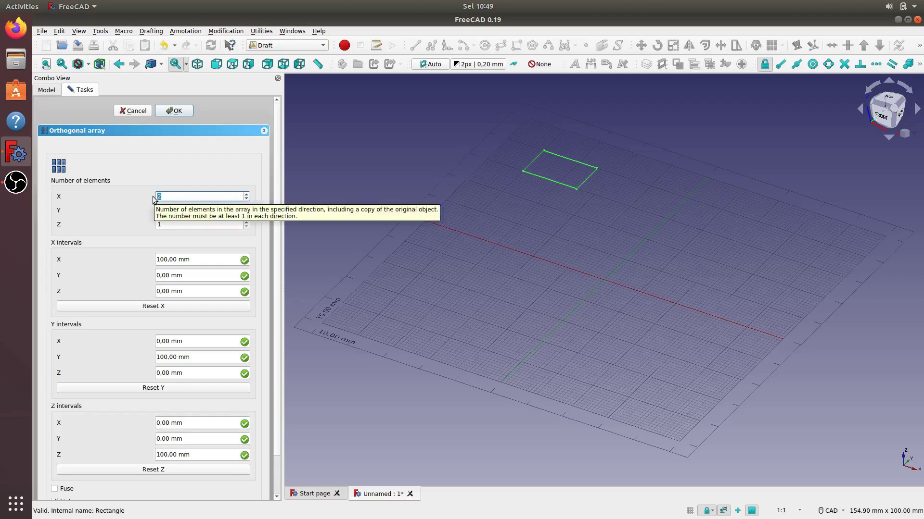
text(3)
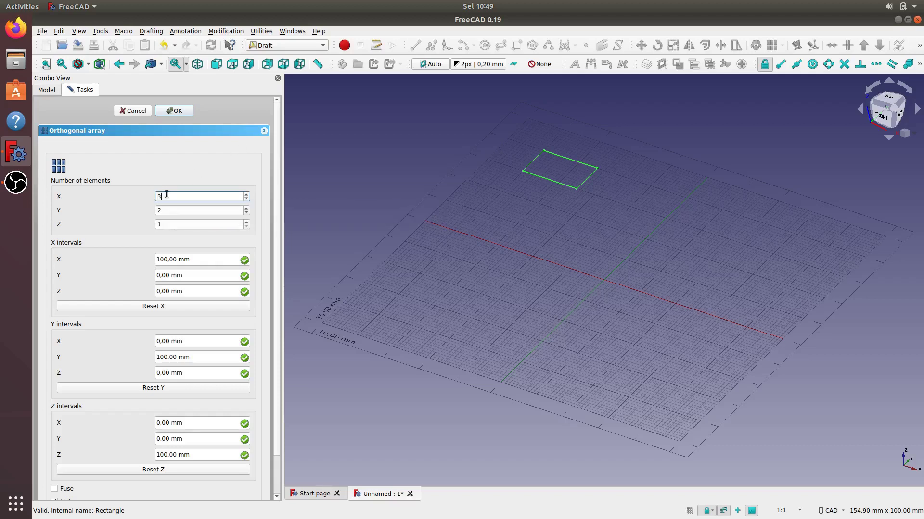
double_click(165, 210)
text(2)
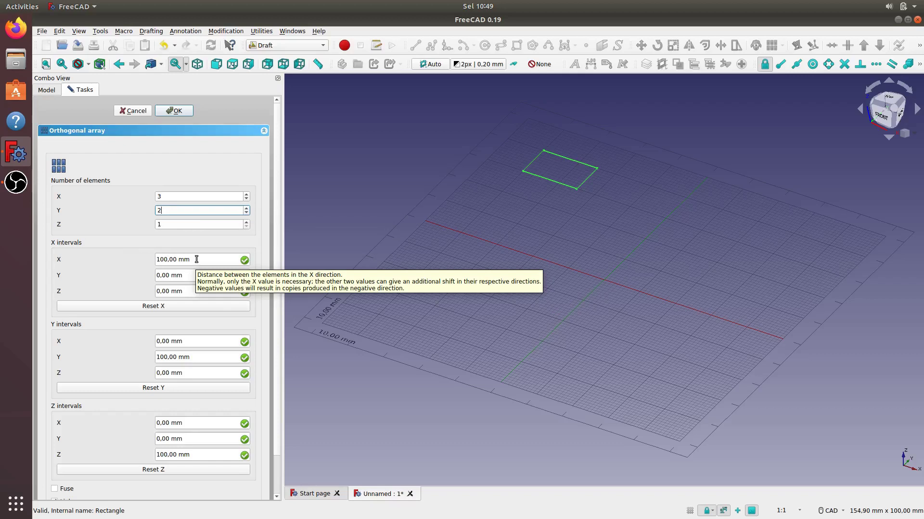
Step: Set array intervals to X 30 mm, Y -50 mm, Z 0, and create it
click(196, 259)
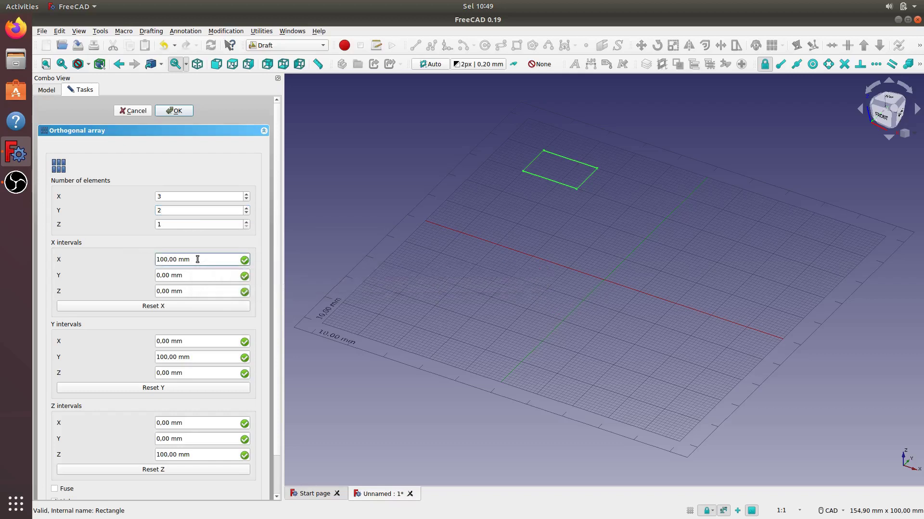
drag(200, 259, 150, 262)
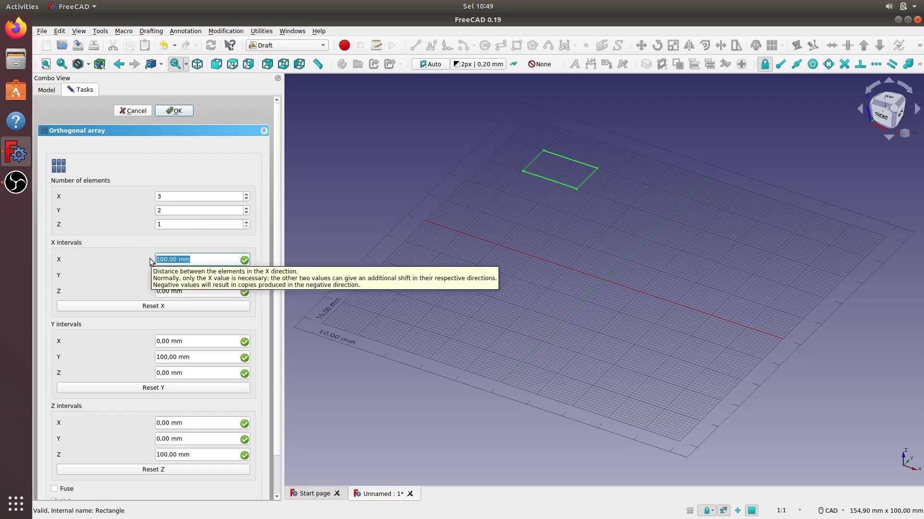
text(30)
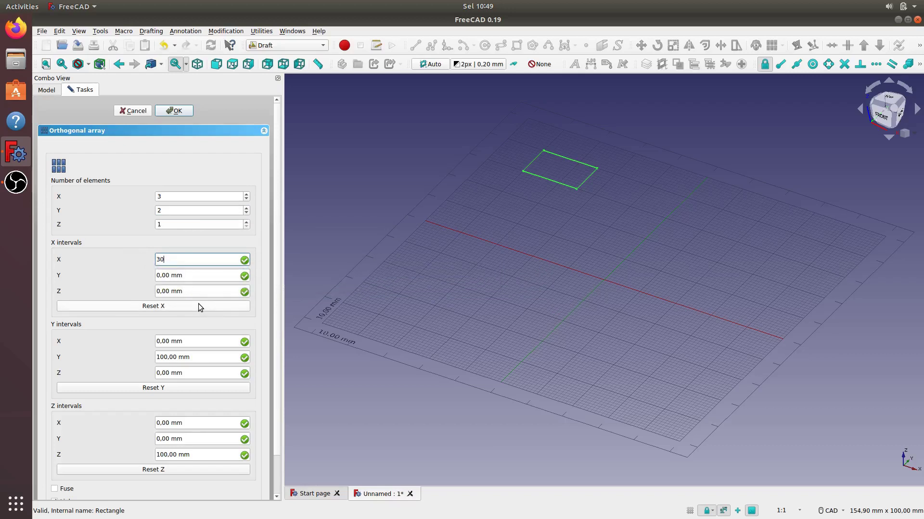
click(189, 358)
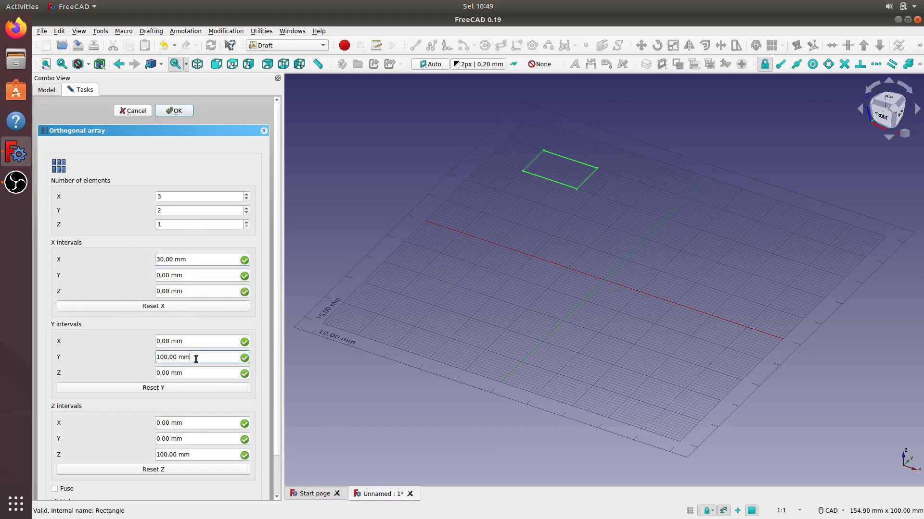
drag(191, 358, 153, 362)
key(BackSpace)
text(5)
text(0)
drag(195, 455, 161, 452)
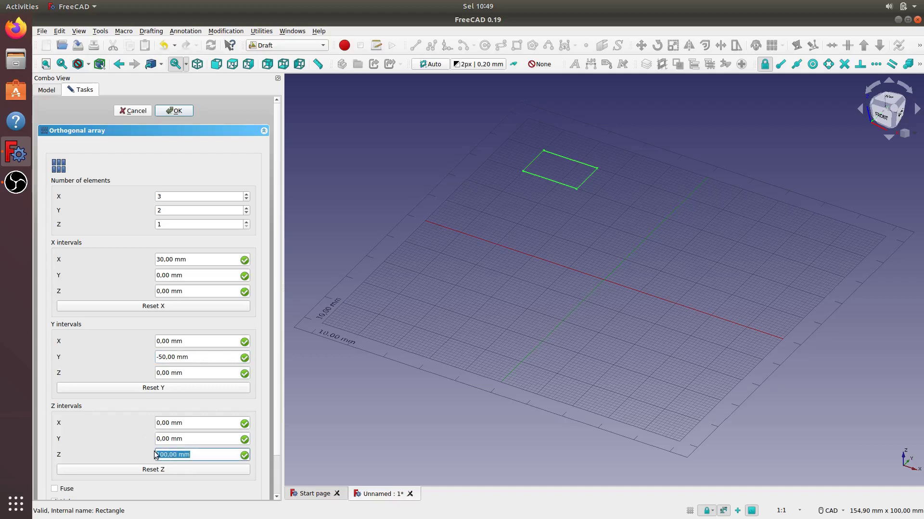
text(0)
click(181, 112)
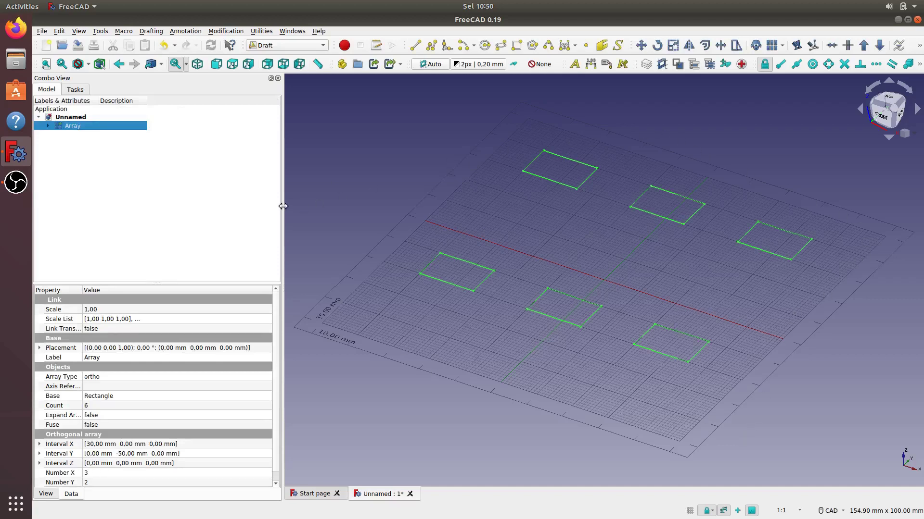
Step: Narrow the Combo View and switch to the Part workbench
drag(282, 203, 150, 204)
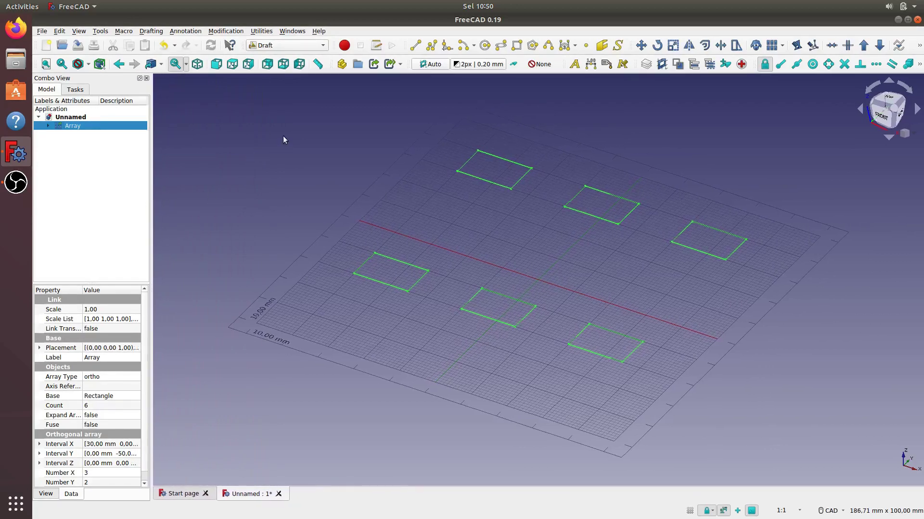
click(323, 45)
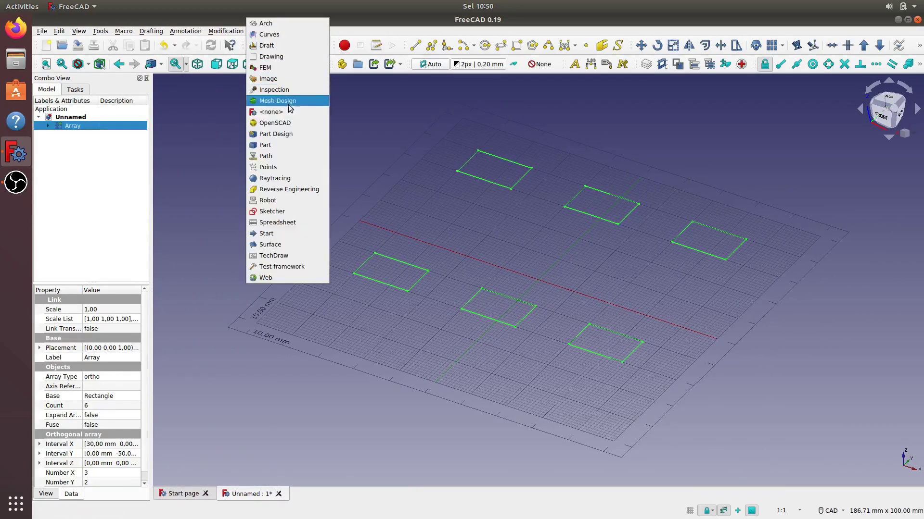
click(290, 147)
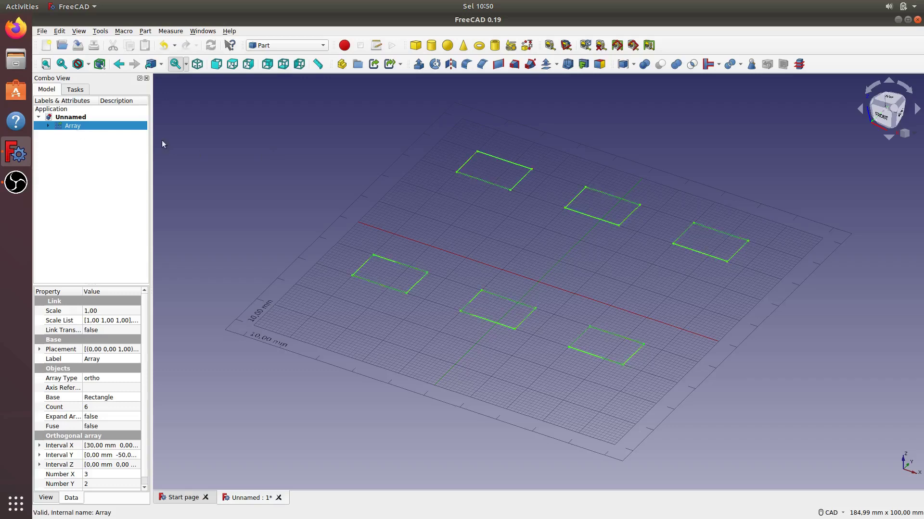
Step: Extrude the Array 10 mm along its normal as solids with Part Extrude
click(418, 64)
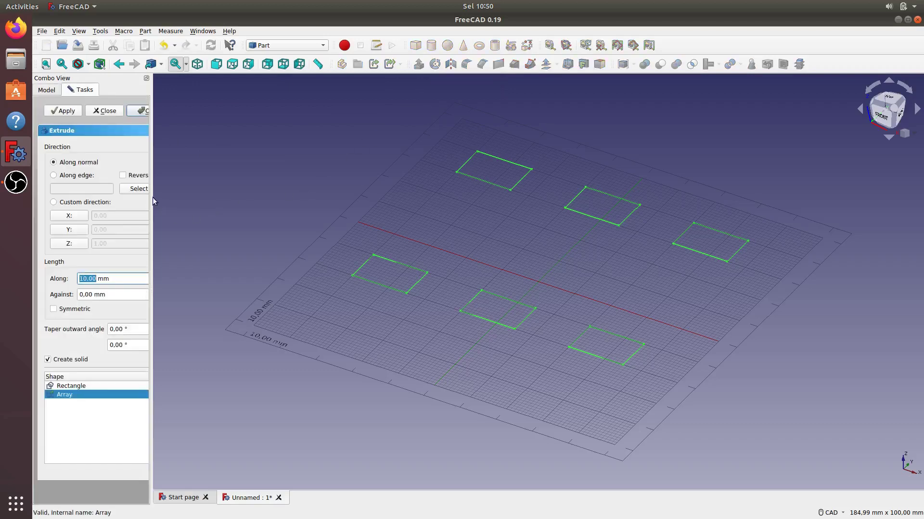
drag(152, 197, 195, 198)
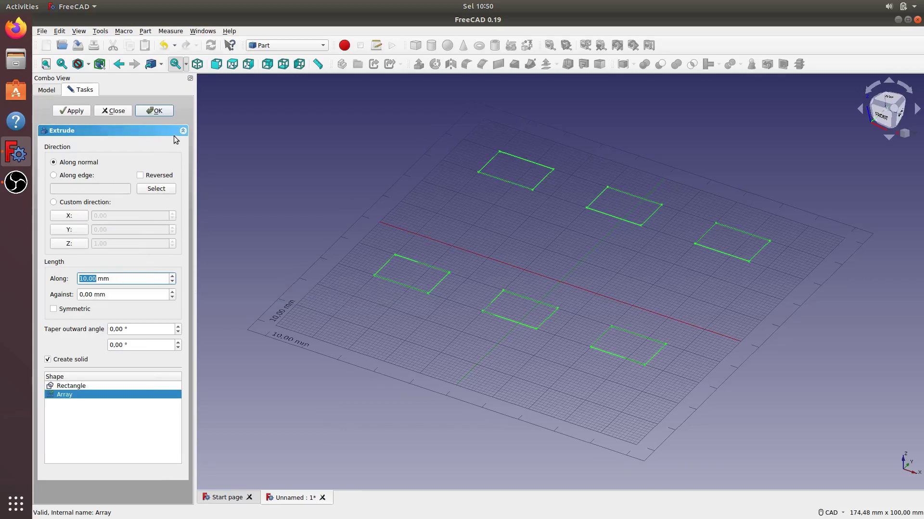
click(166, 114)
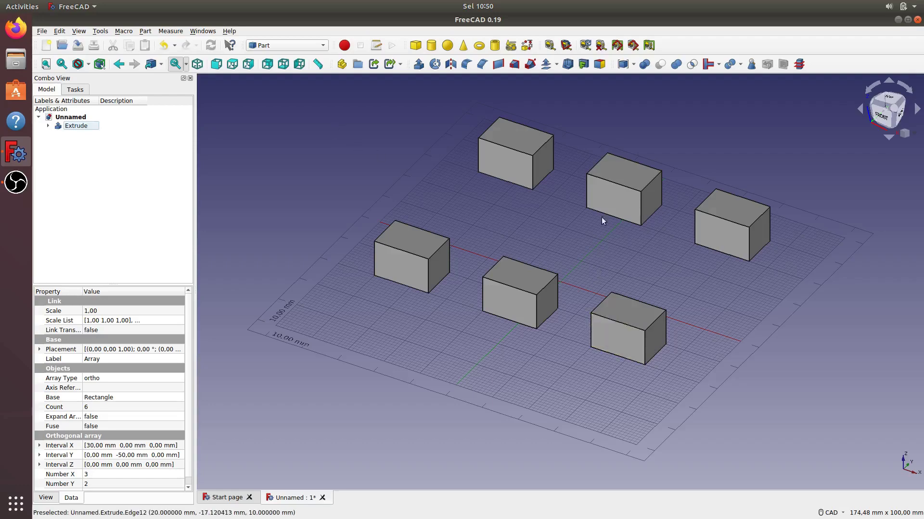
Step: Orbit to view the six boxes from above, then return to isometric view
mouse_move(601, 217)
middle_down()
mouse_move(541, 271)
mouse_move(554, 148)
mouse_move(604, 251)
mouse_move(600, 226)
middle_up()
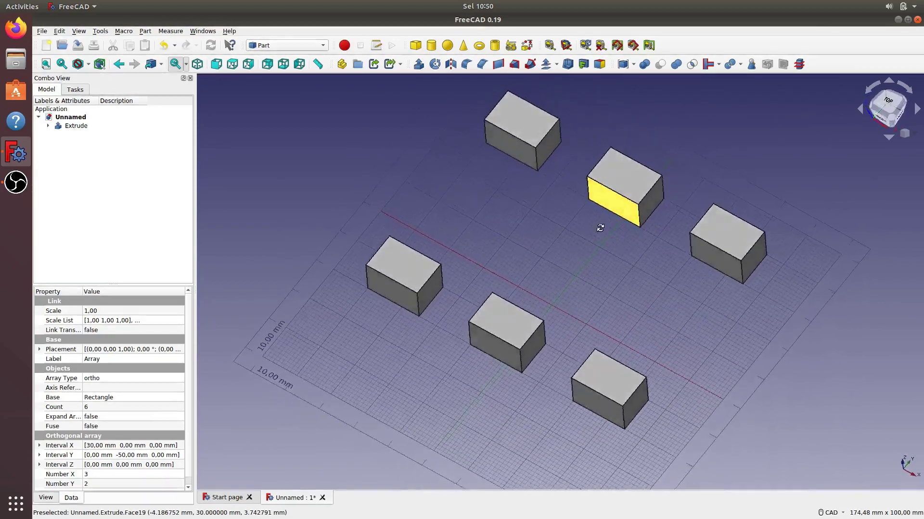
click(198, 64)
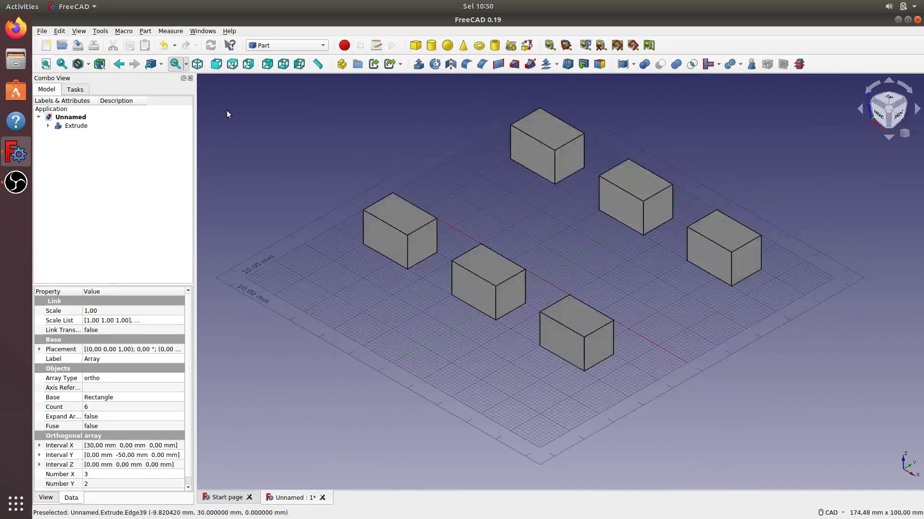